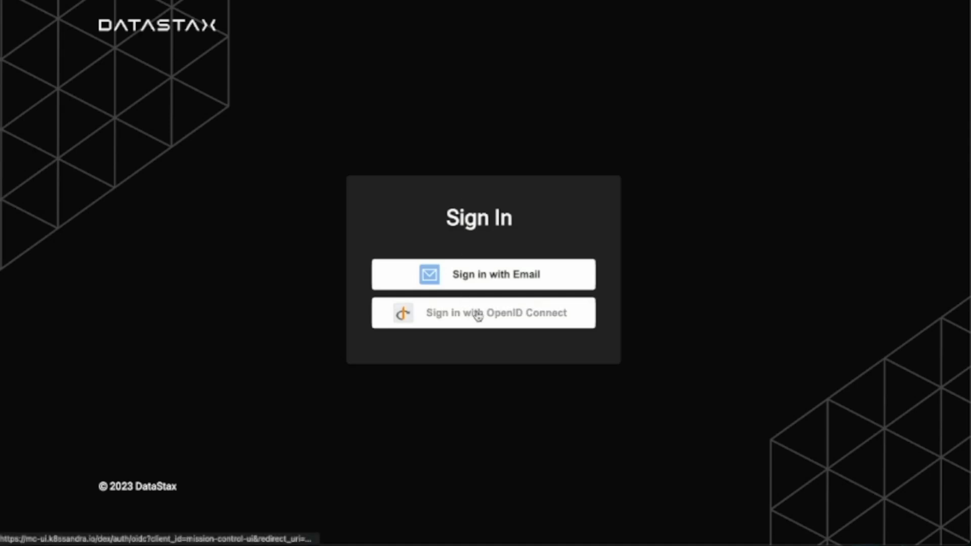
- Sign in with OpenID Connect and open the test4echo cluster
left_click(478, 315)
left_click(671, 368)
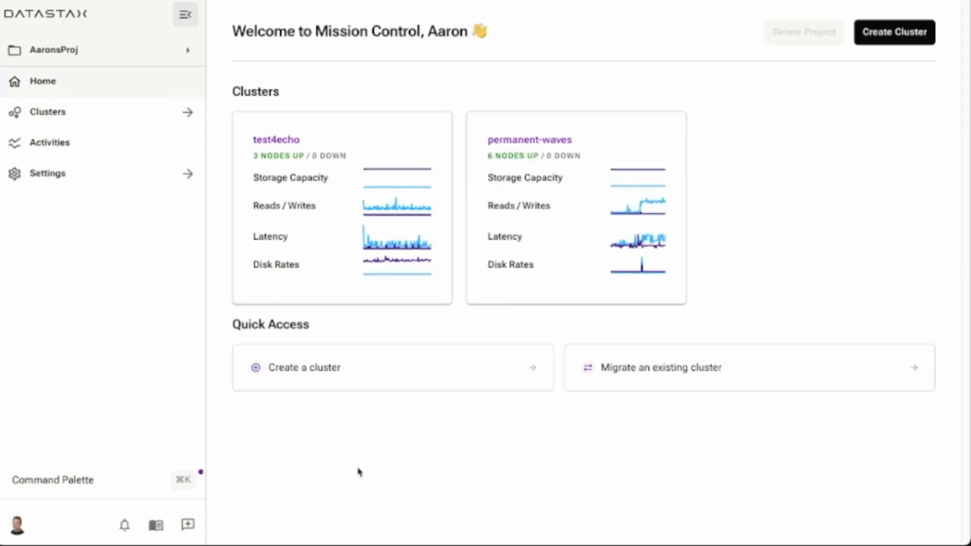
left_click(282, 143)
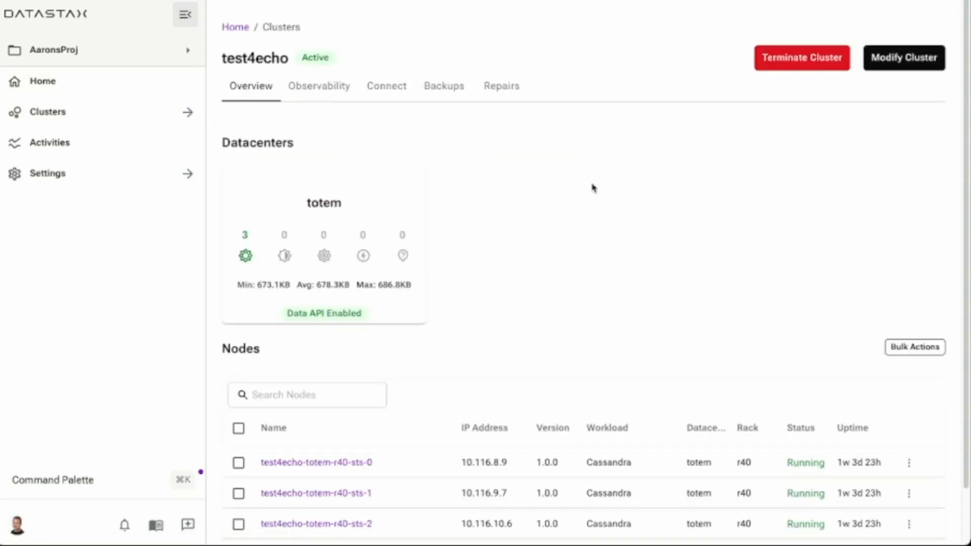
- Review the test4echo cluster's datacenter and node list, and open the cluster for modification
scroll(577, 179, "down", 2)
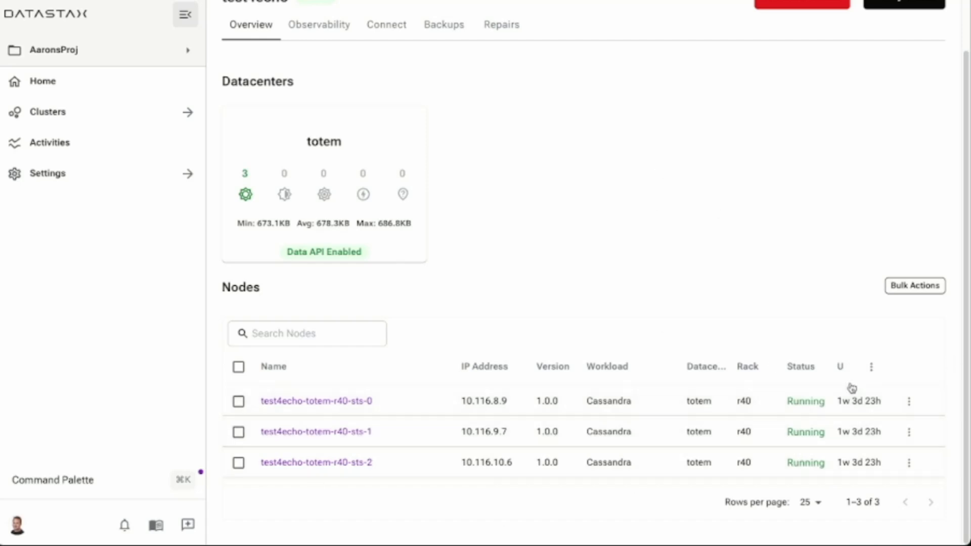
scroll(508, 174, "up", 2)
scroll(509, 180, "down", 2)
scroll(508, 182, "up", 1)
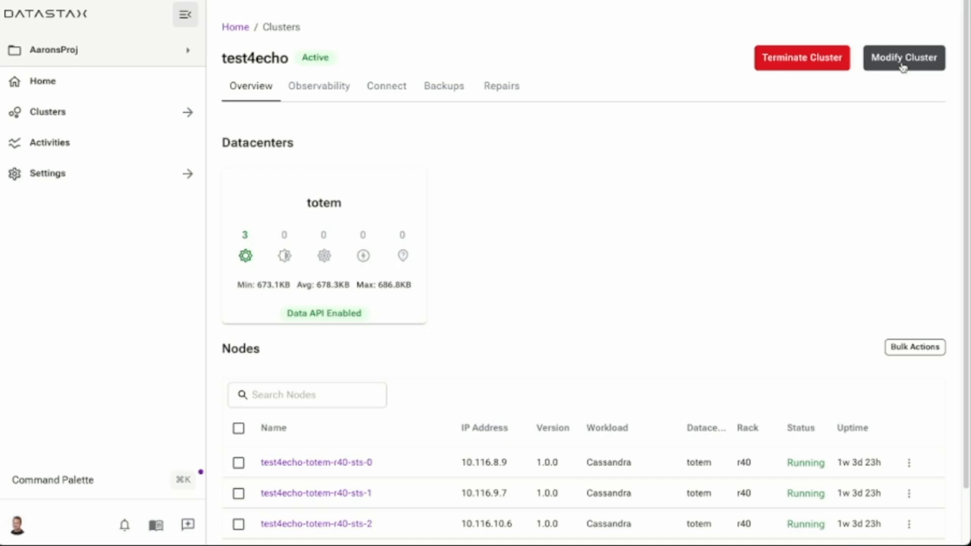
left_click(903, 68)
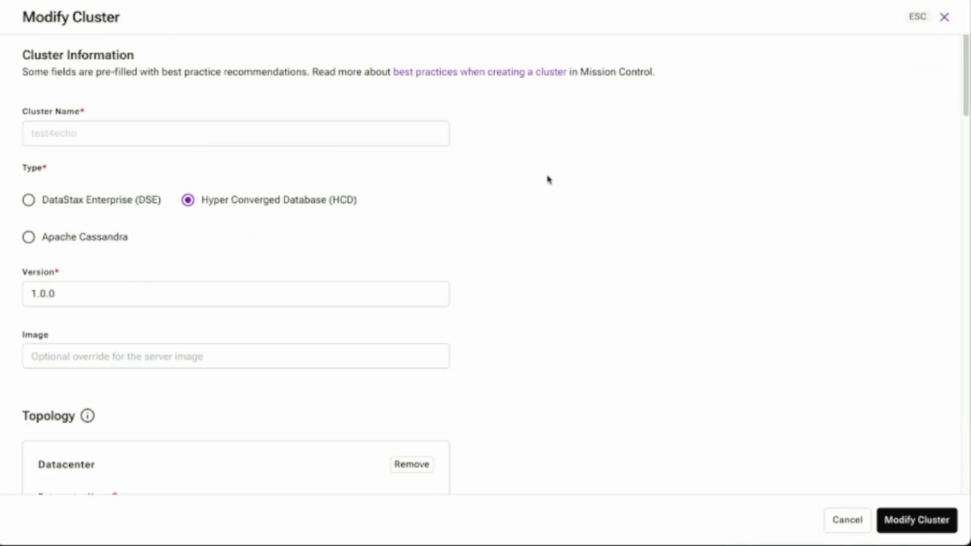
- Examine the cluster's name, database type, version, and the totem datacenter's rack and node settings
scroll(470, 191, "down", 2)
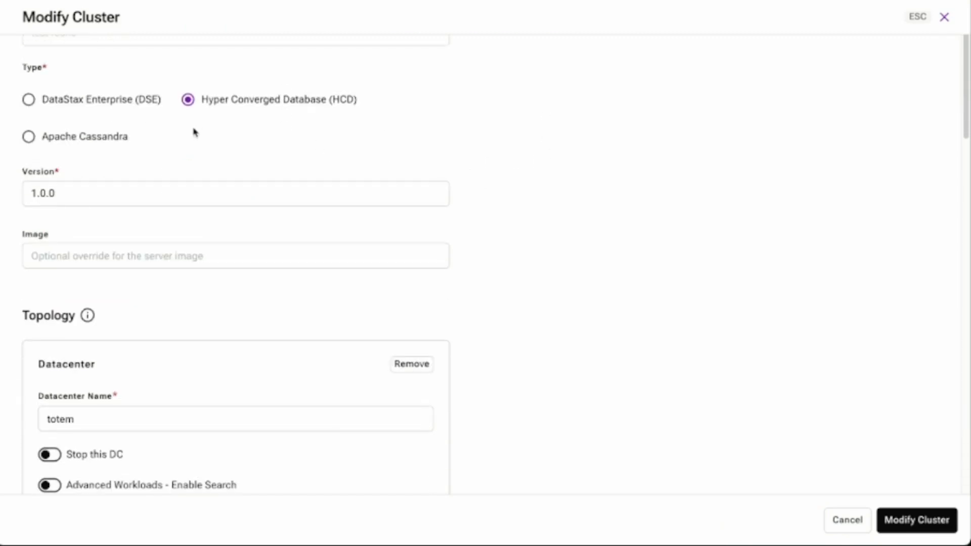
left_click(82, 200)
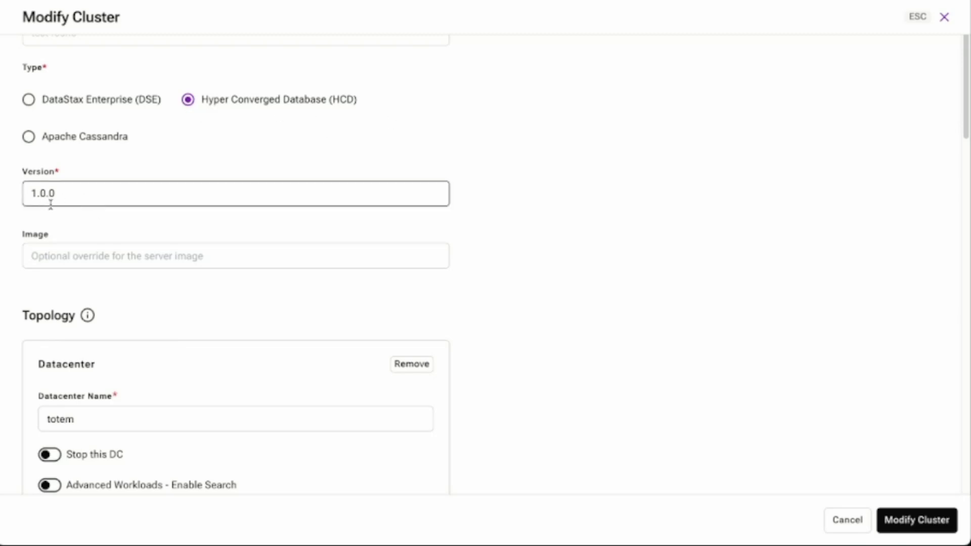
left_click(479, 207)
scroll(480, 207, "up", 1)
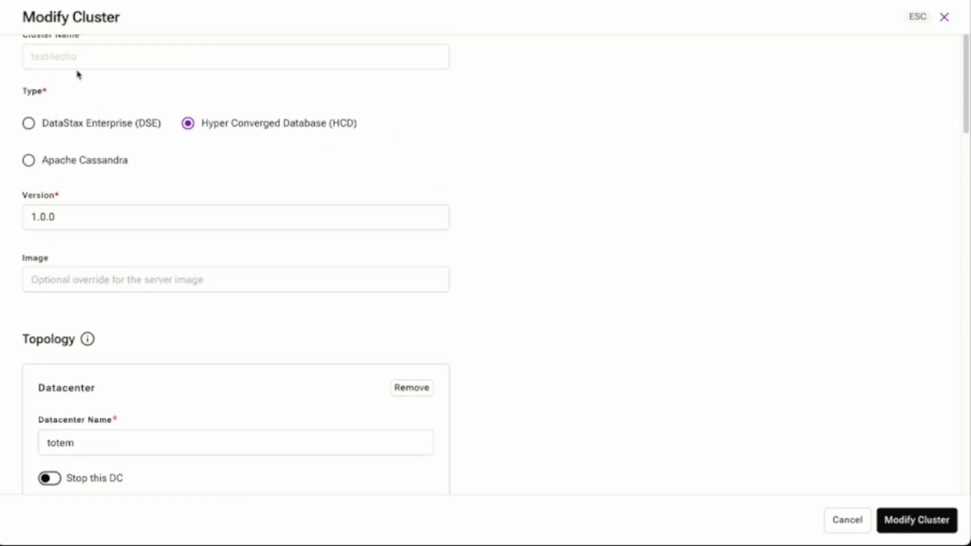
left_click(423, 219)
scroll(463, 212, "down", 4)
scroll(504, 199, "down", 2)
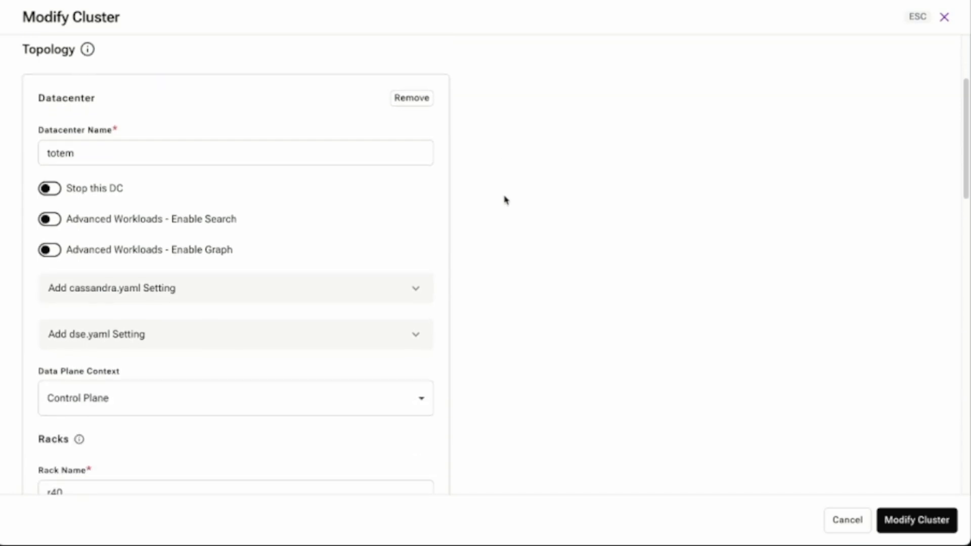
double_click(56, 151)
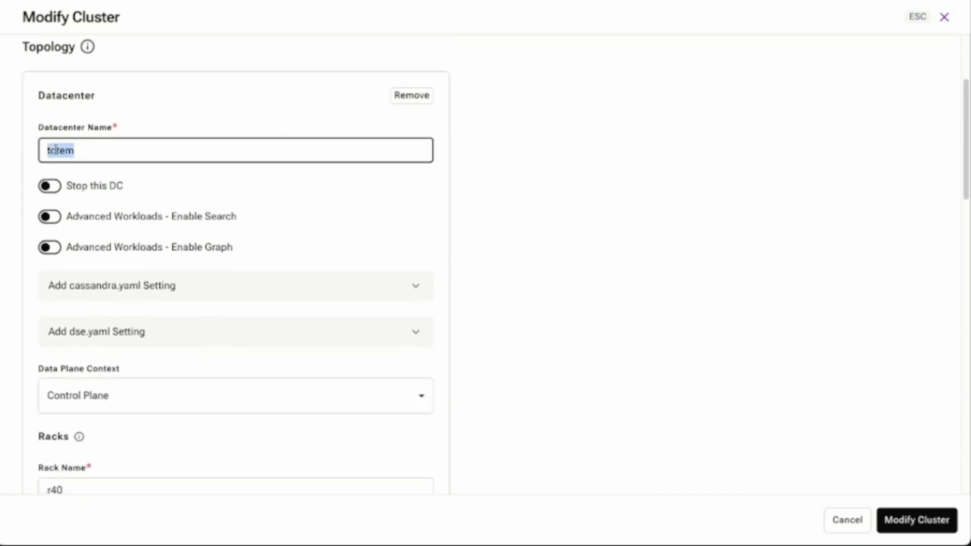
left_click(531, 205)
scroll(492, 201, "down", 2)
scroll(484, 197, "down", 4)
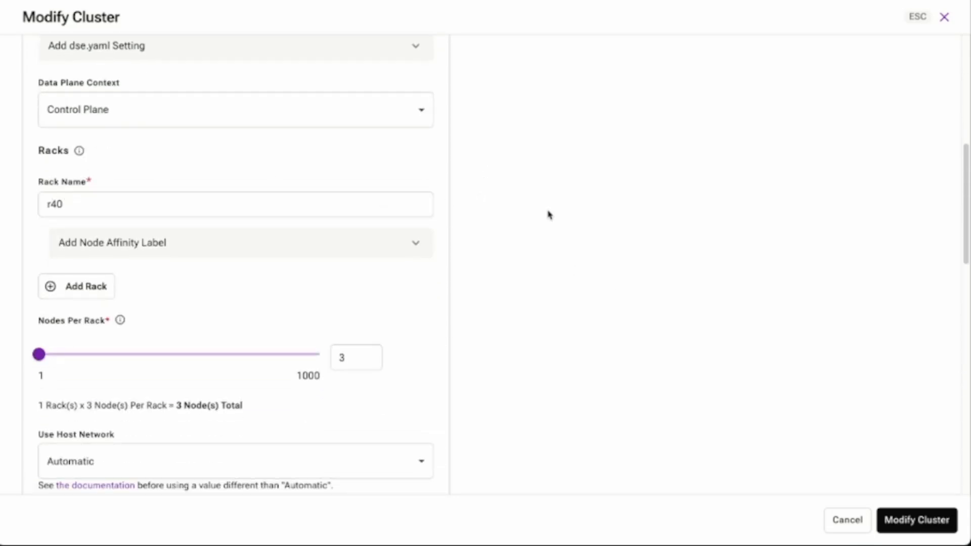
scroll(537, 222, "up", 6)
scroll(505, 229, "down", 4)
scroll(500, 232, "down", 12)
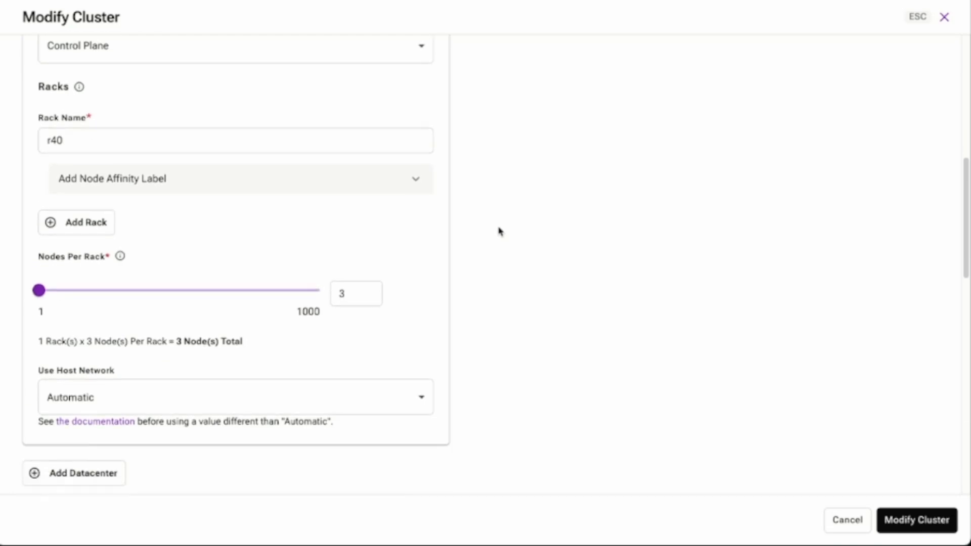
- Add a second datacenter to the cluster topology and name it virtuality
scroll(500, 229, "up", 5)
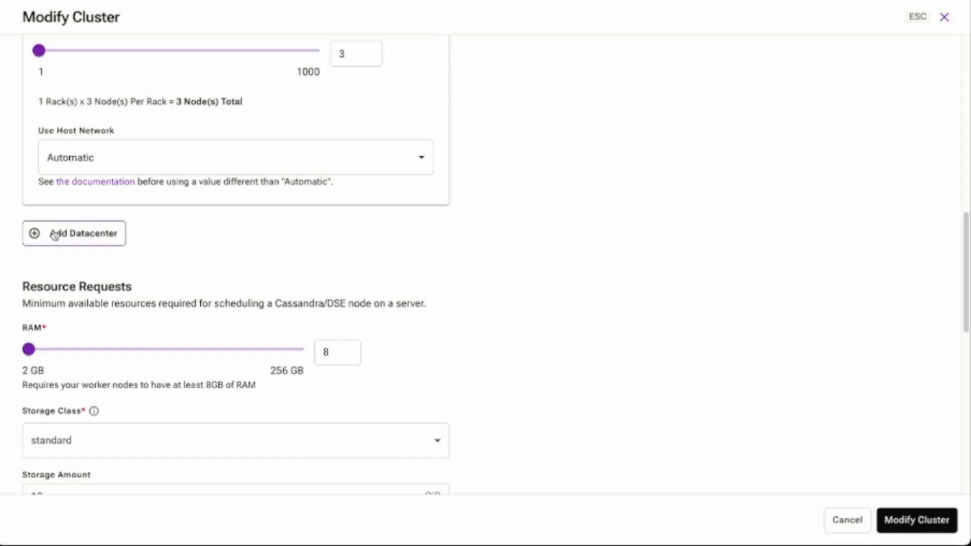
left_click(35, 239)
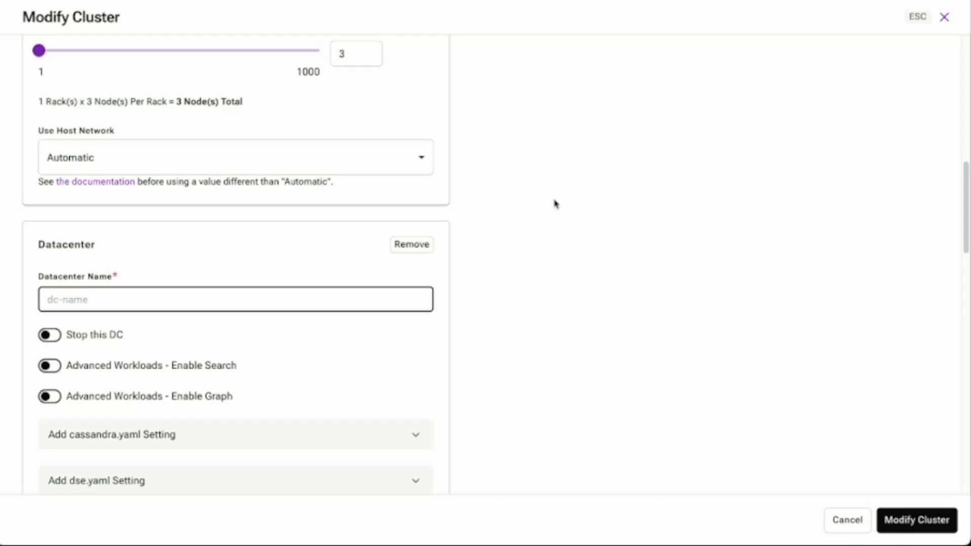
type("virtuality")
left_click(609, 212)
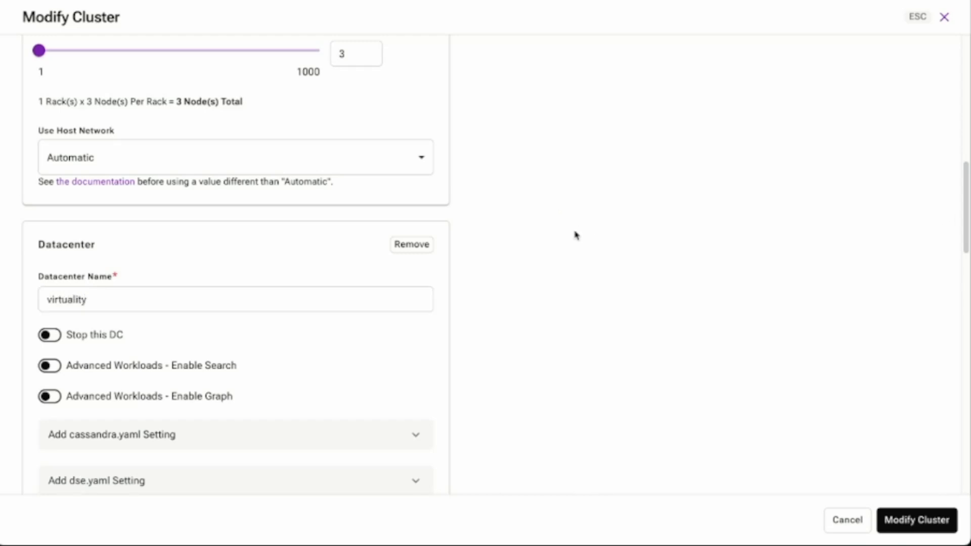
- Set the virtuality datacenter's data plane context to gke_k8ssandra_us-central1-c_ui-playground-dataplane1
scroll(575, 235, "down", 3)
scroll(531, 228, "down", 2)
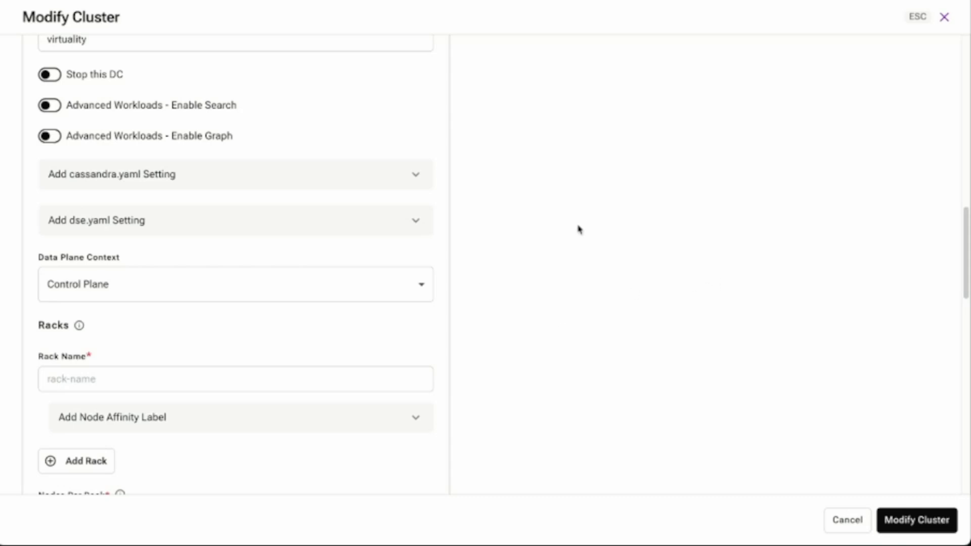
left_click(399, 289)
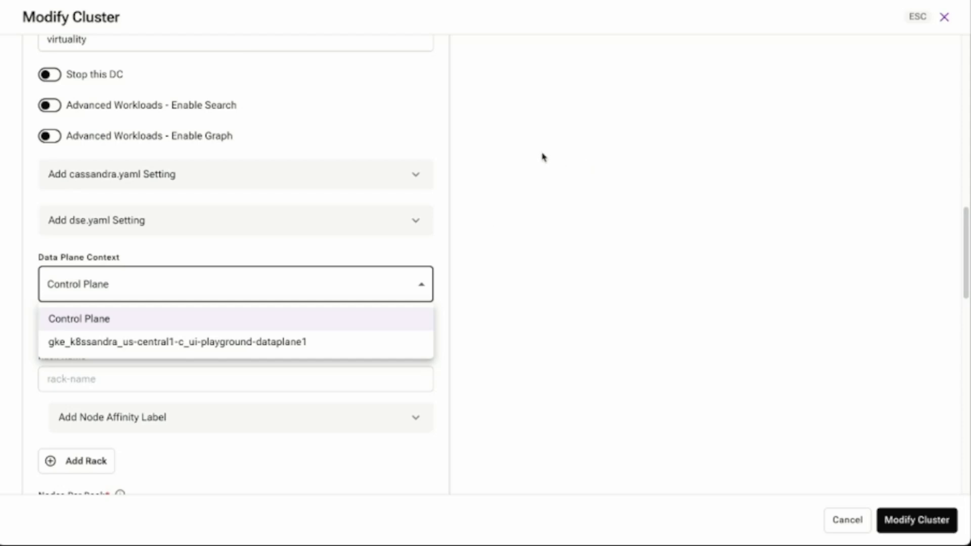
left_click(165, 342)
left_click(680, 222)
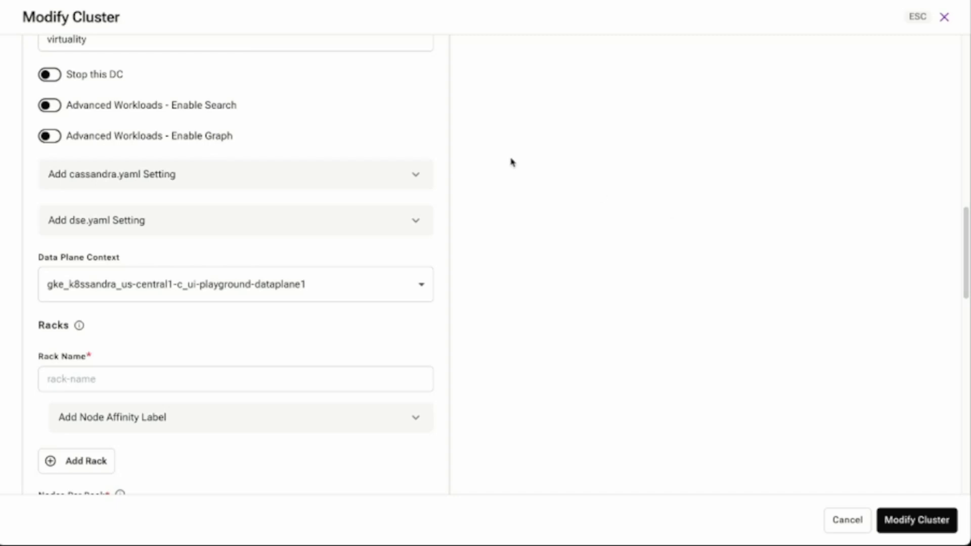
- Name the virtuality datacenter's rack r30 and set it to 3 nodes per rack
left_click(366, 383)
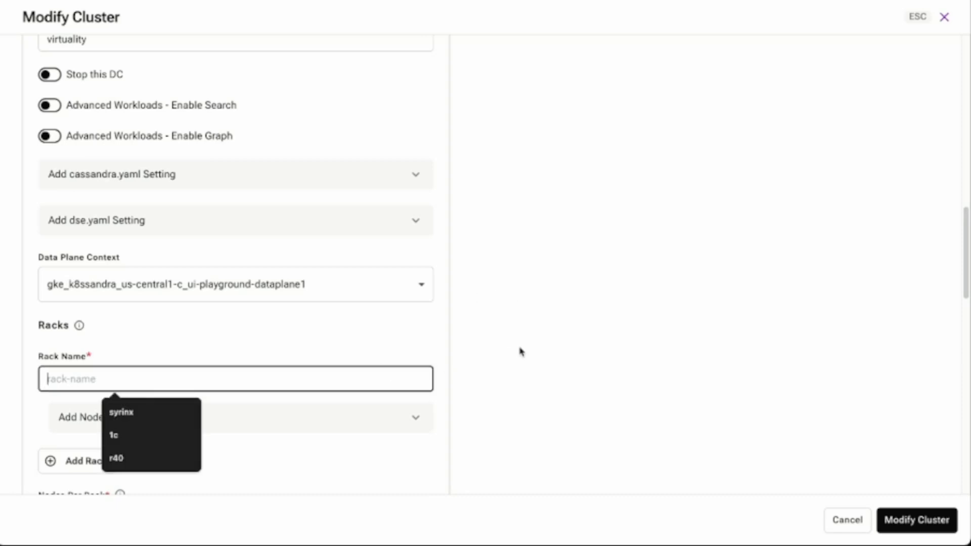
type("r30")
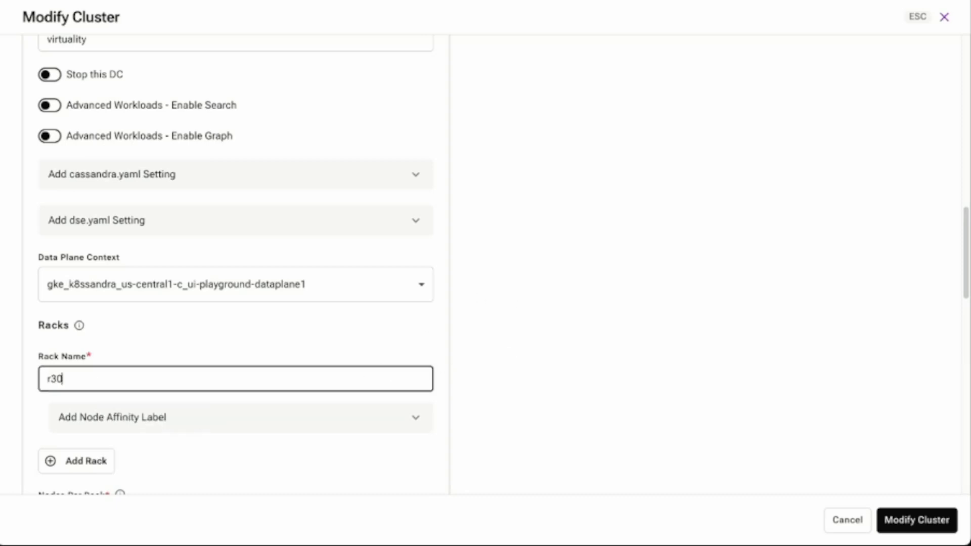
left_click(575, 343)
scroll(566, 338, "down", 6)
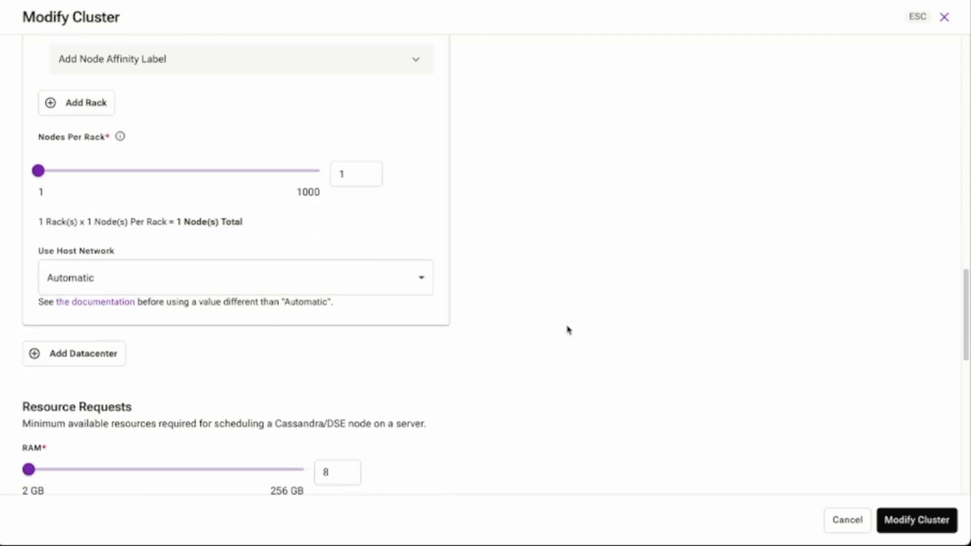
left_click(368, 171)
left_click(369, 171)
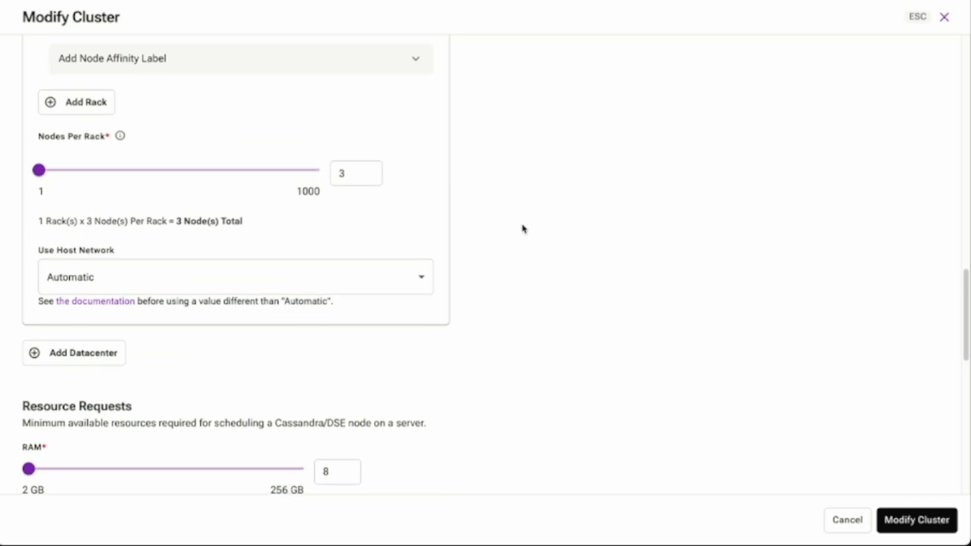
- Check the remaining cluster settings, submit the cluster modification, and review the virtuality datacenter's nodes
scroll(521, 228, "down", 6)
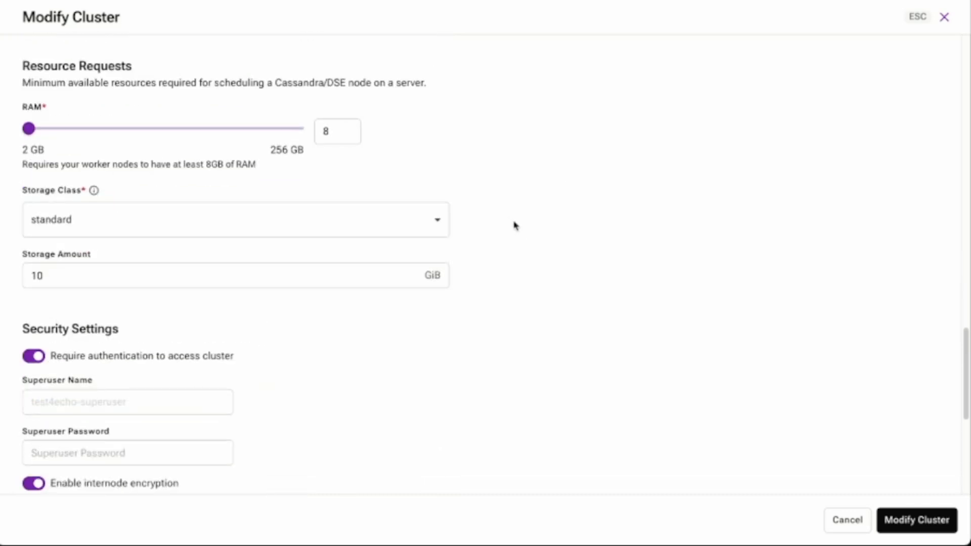
scroll(516, 225, "down", 8)
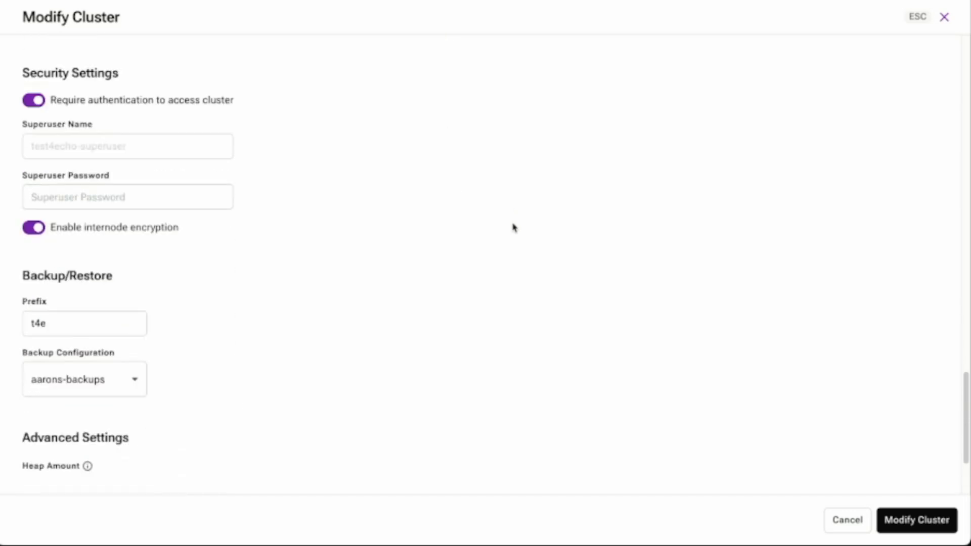
scroll(515, 227, "down", 3)
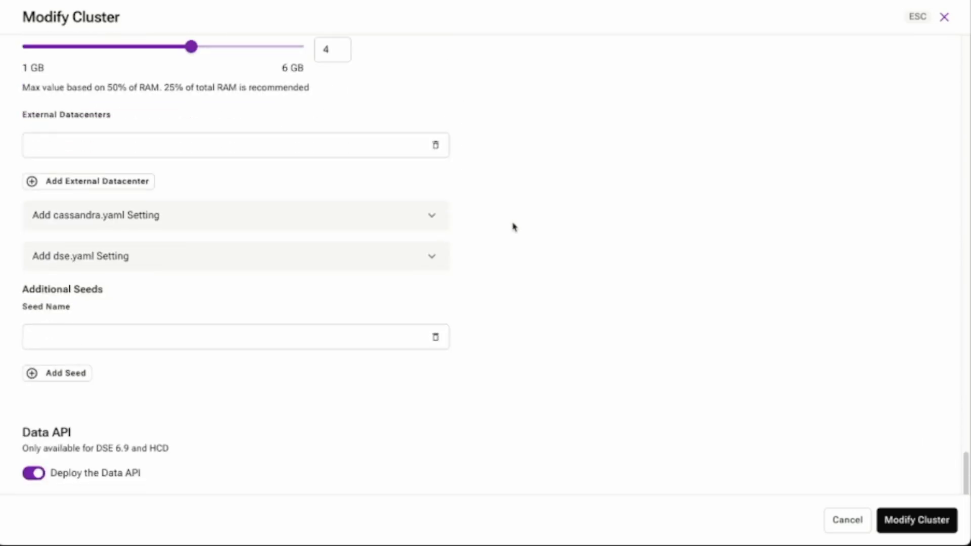
left_click(921, 521)
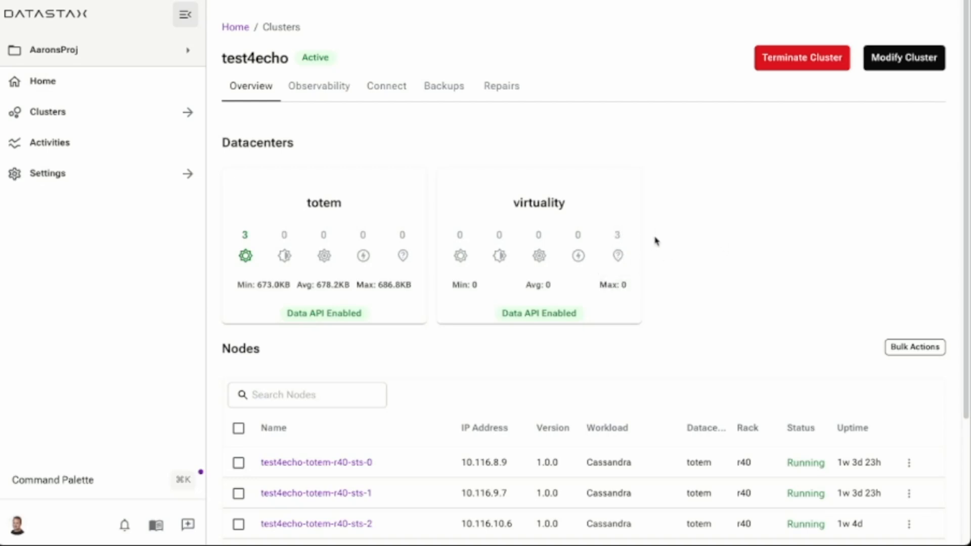
scroll(660, 227, "down", 3)
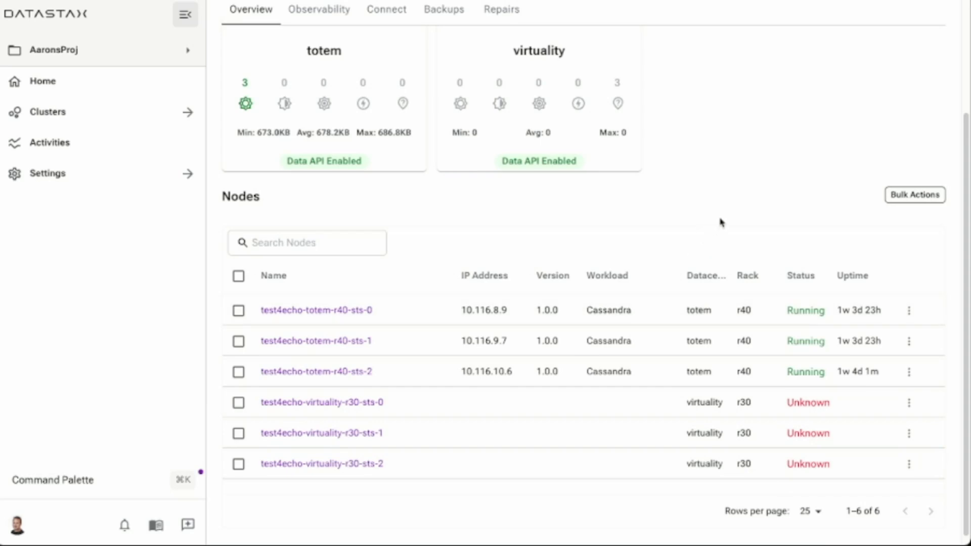
scroll(721, 223, "up", 1)
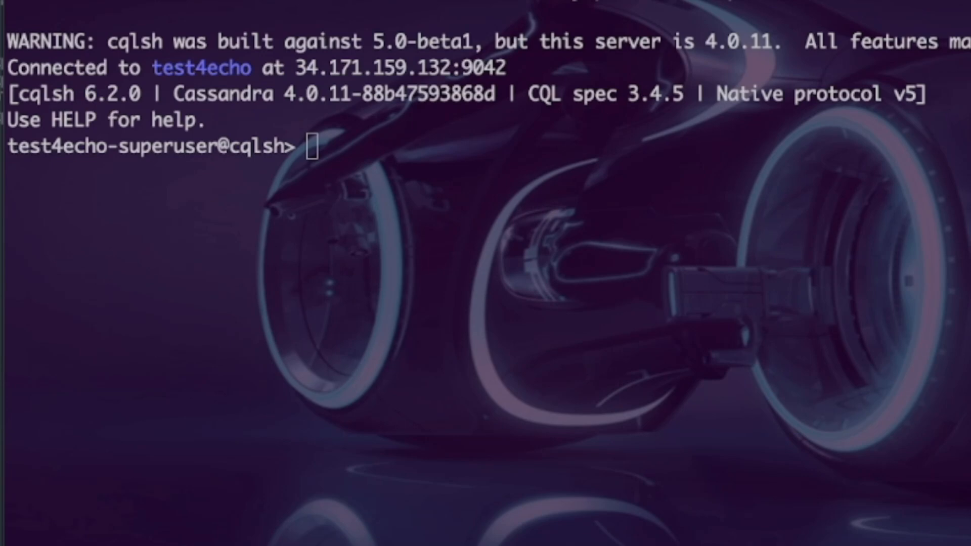
- Switch to the terminal's cqlsh session and select the keyspace with "use ecommerce ;"
left_click(462, 286)
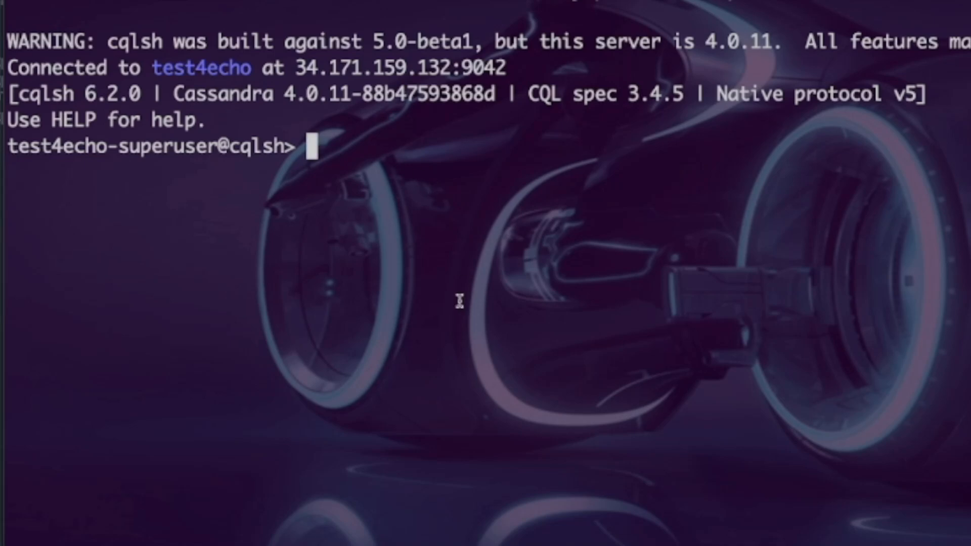
type("use ecommerce ;")
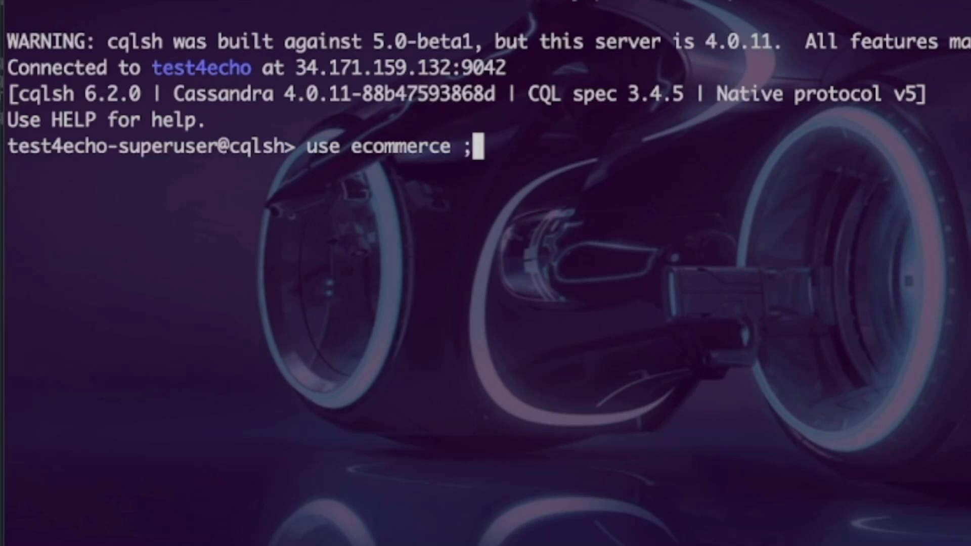
key("Return")
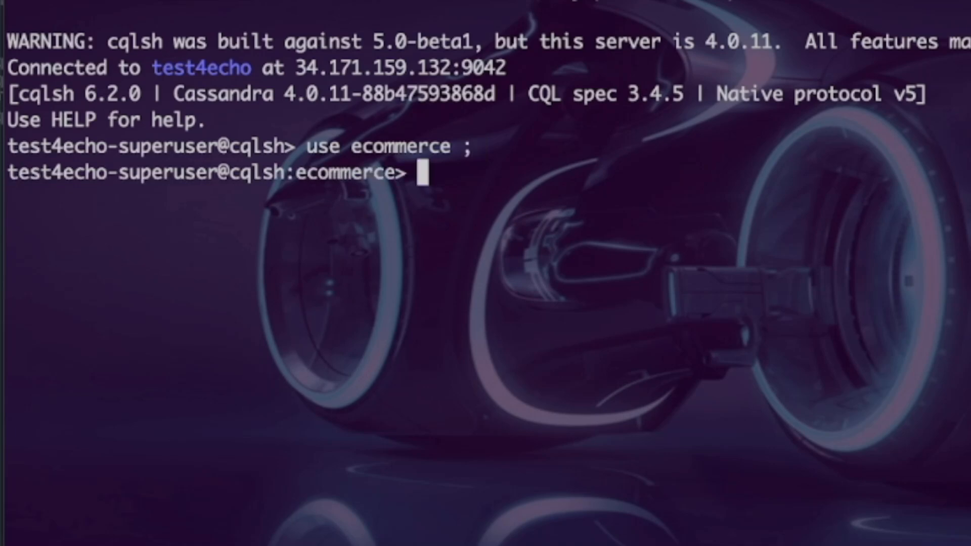
- Run DESCRIBE KEYSPACE; for the ecommerce keyspace and examine the replication setting in its definition
type("desc")
key("Tab")
type("RIBE")
key("Tab")
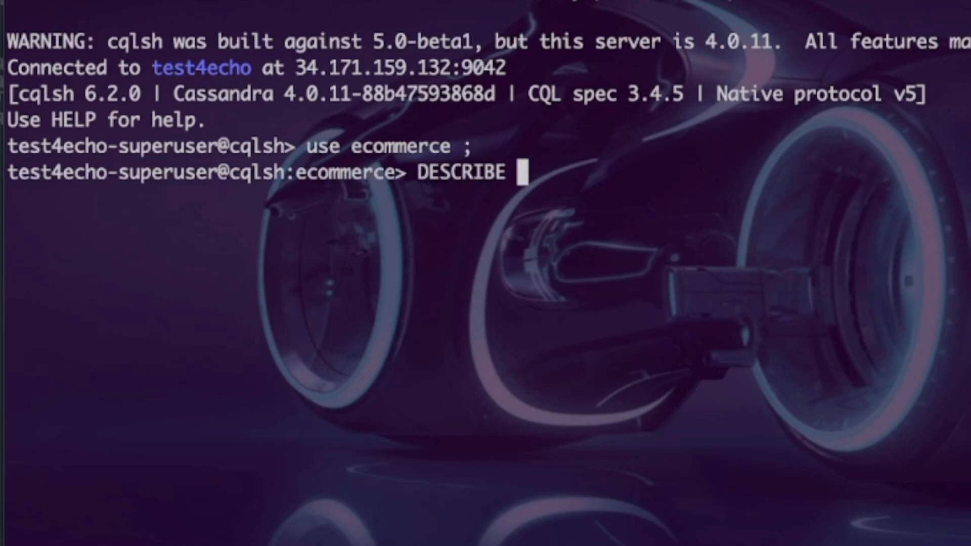
type("ke")
key("Tab")
key("Return")
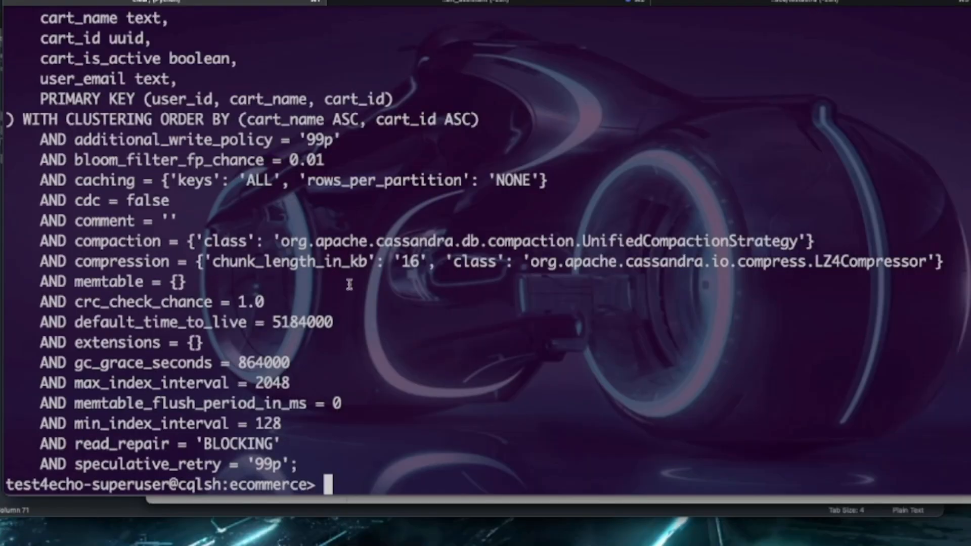
scroll(348, 285, "up", 15)
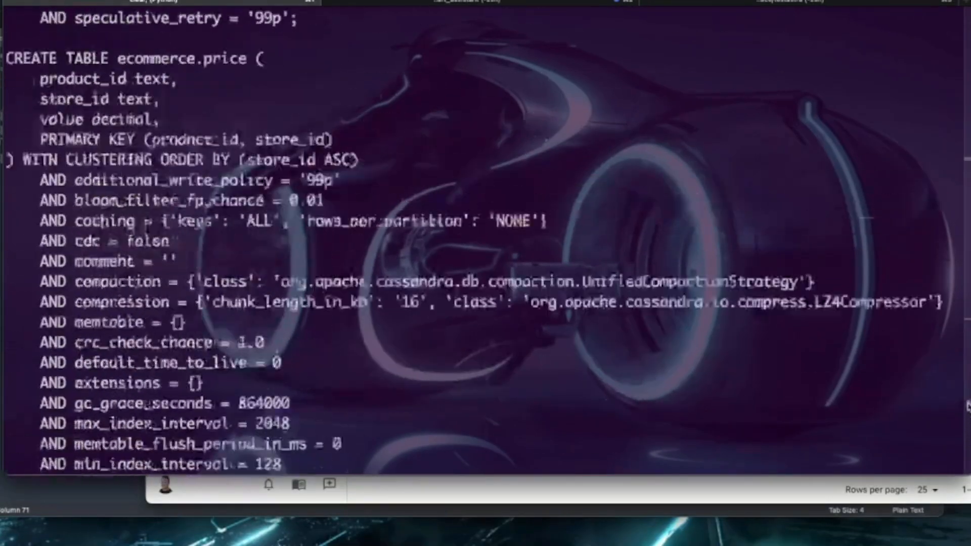
scroll(952, 327, "up", 15)
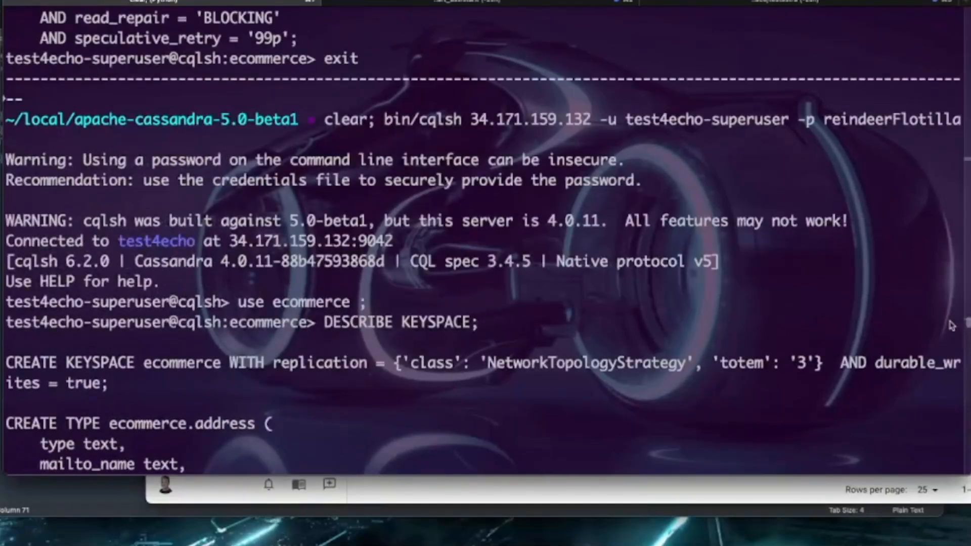
- Copy the CREATE KEYSPACE ecommerce statement through its replication map from the DESCRIBE output and paste it at the cqlsh prompt
scroll(952, 326, "down", 7)
scroll(952, 331, "up", 2)
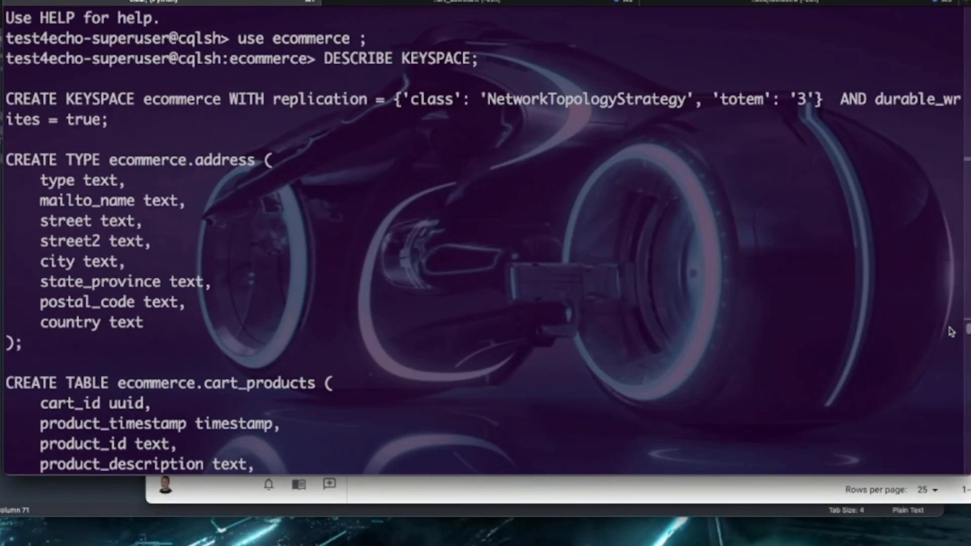
left_click_drag(6, 98, 823, 99)
key("super+c")
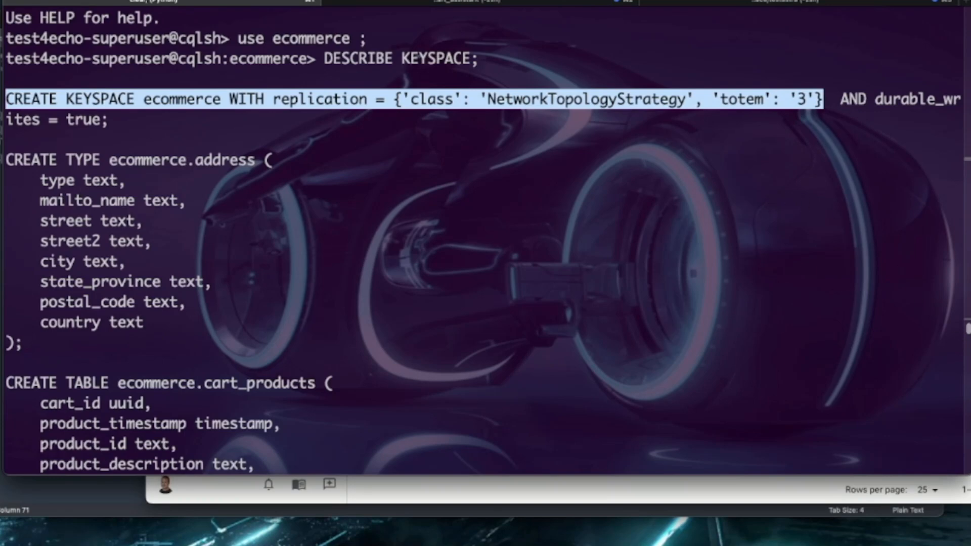
left_click_drag(968, 330, 964, 529)
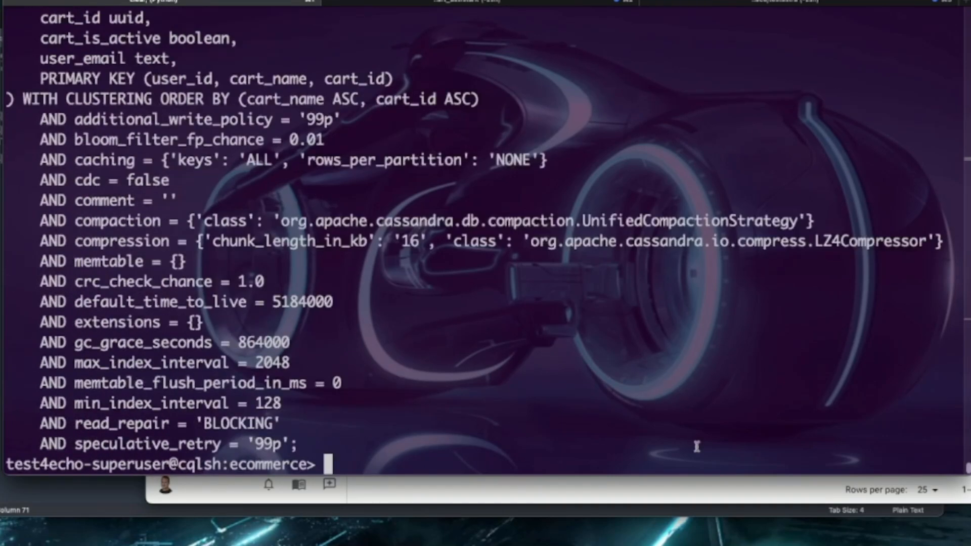
key("super+v")
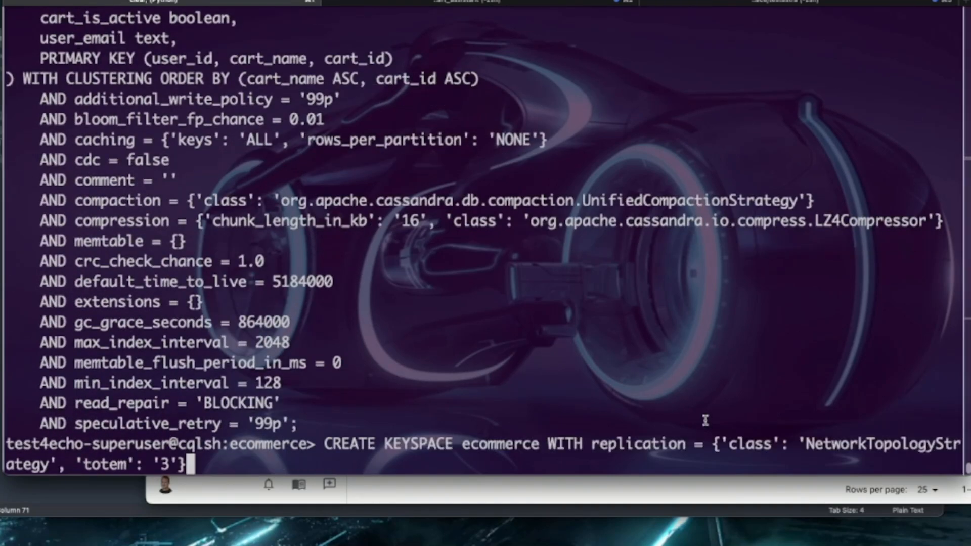
- Replace CREATE with ALTER at the start of the pasted ecommerce keyspace statement
key("ctrl+a")
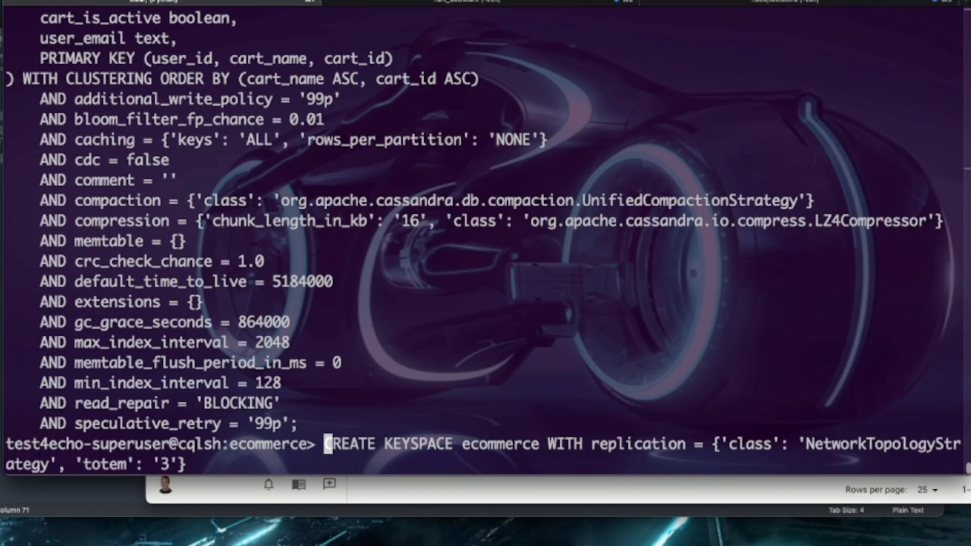
key("Delete")
key("Delete")
key("Delete")
key("Delete")
key("Delete")
key("Delete")
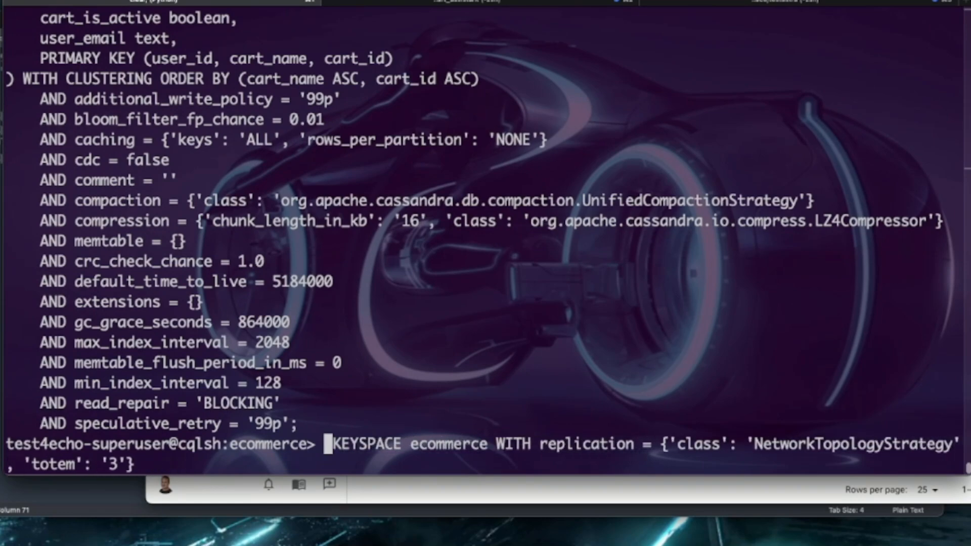
type("ALTER")
key("Right")
key("Right")
key("Right")
key("Right")
key("Right")
key("Right")
key("Right")
key("Right")
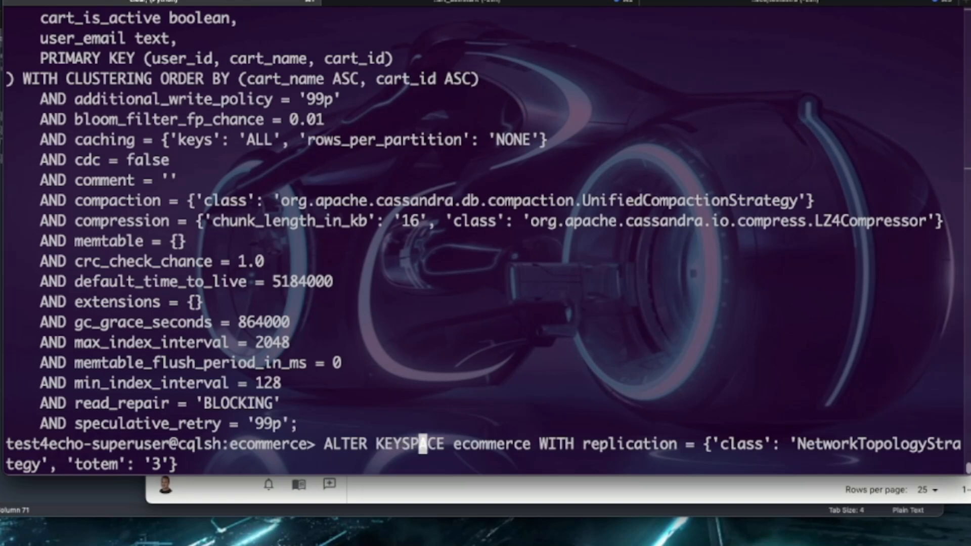
- Add 'virtuality': '3' after the totem entry in the replication map, end the statement with a semicolon, and run it
key("End")
key("Left")
type(", '")
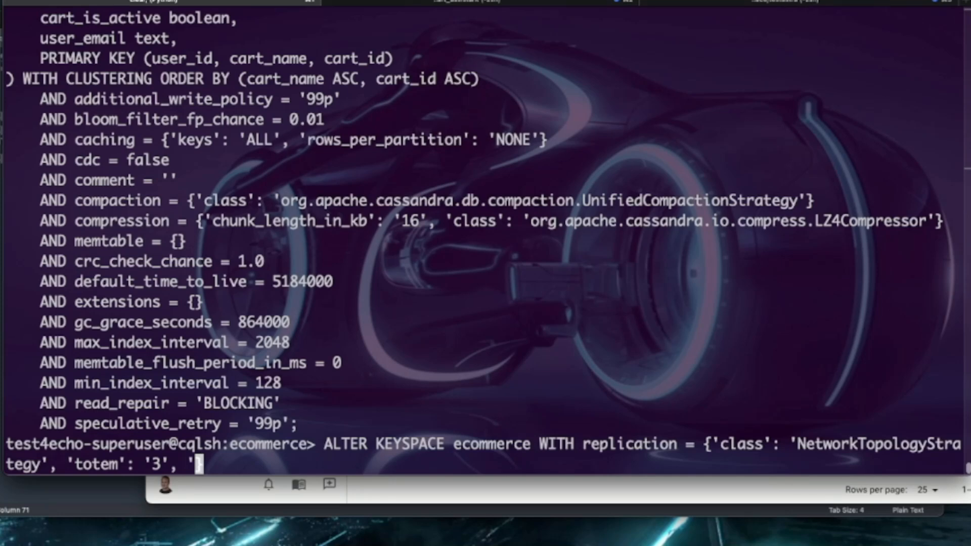
type("virtuality'")
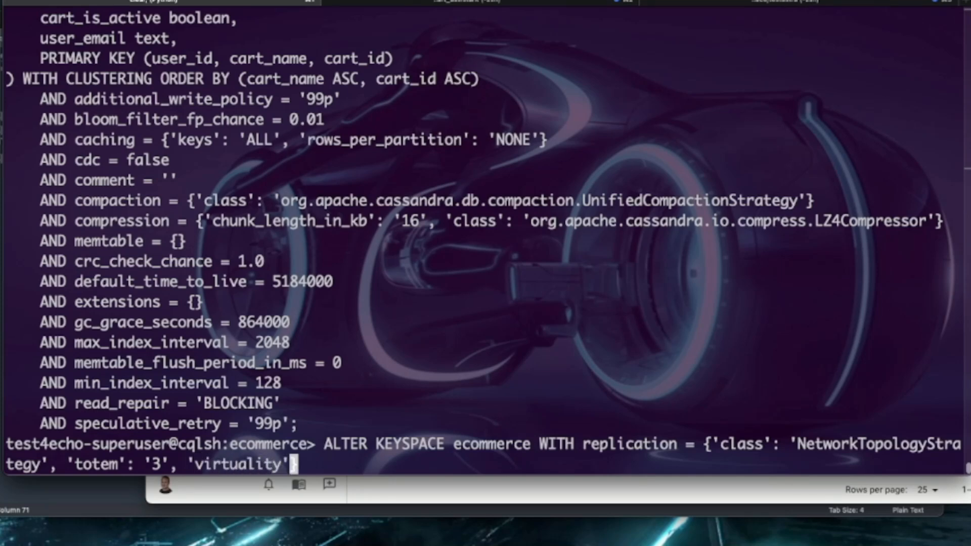
type(": '3'")
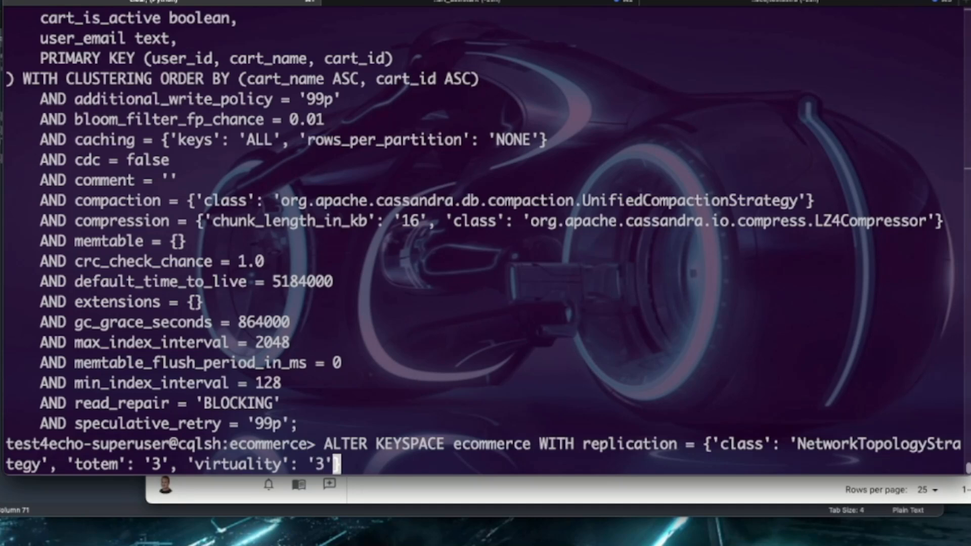
type("};")
key("Return")
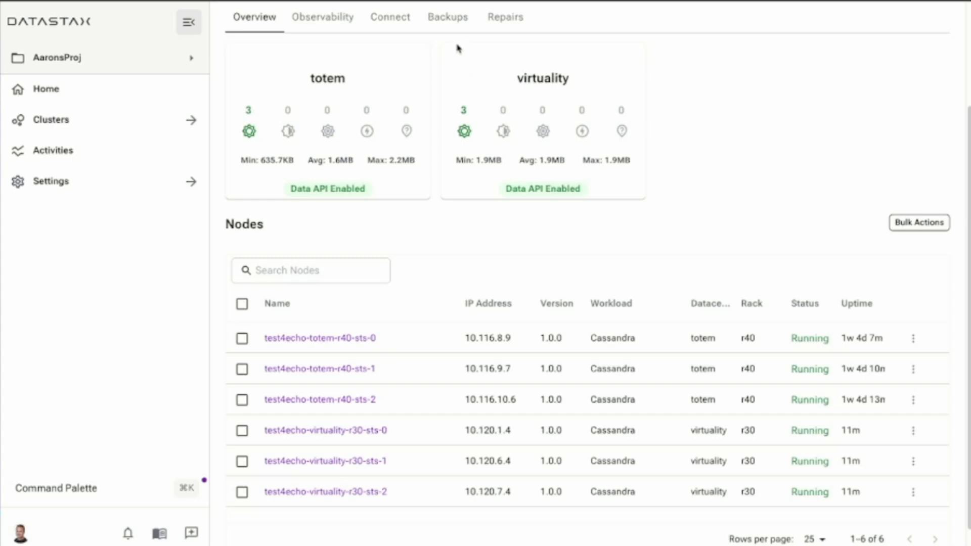
- Switch to Mission Control, run a repair of the ecommerce keyspace on the test4echo cluster, and check the new run's keyspace and state
scroll(508, 223, "up", 3)
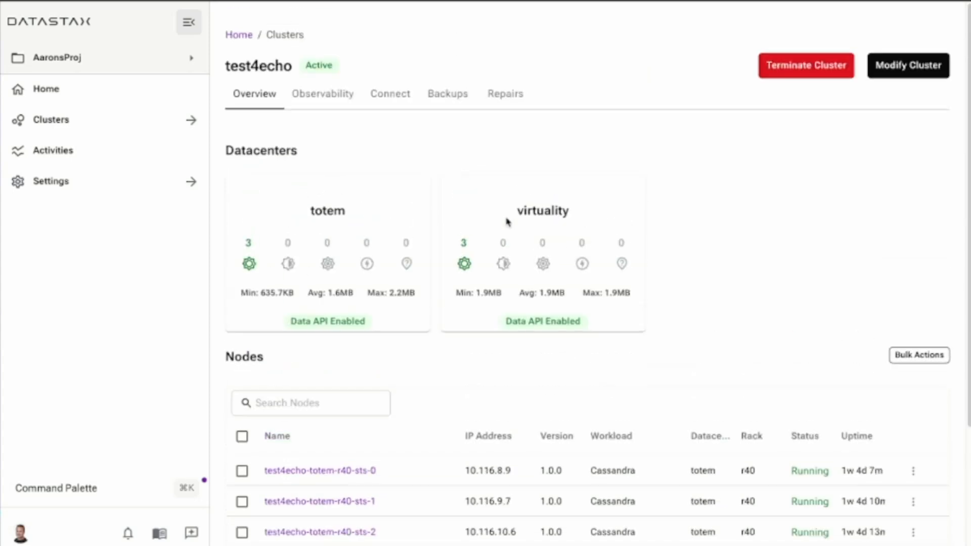
left_click(505, 98)
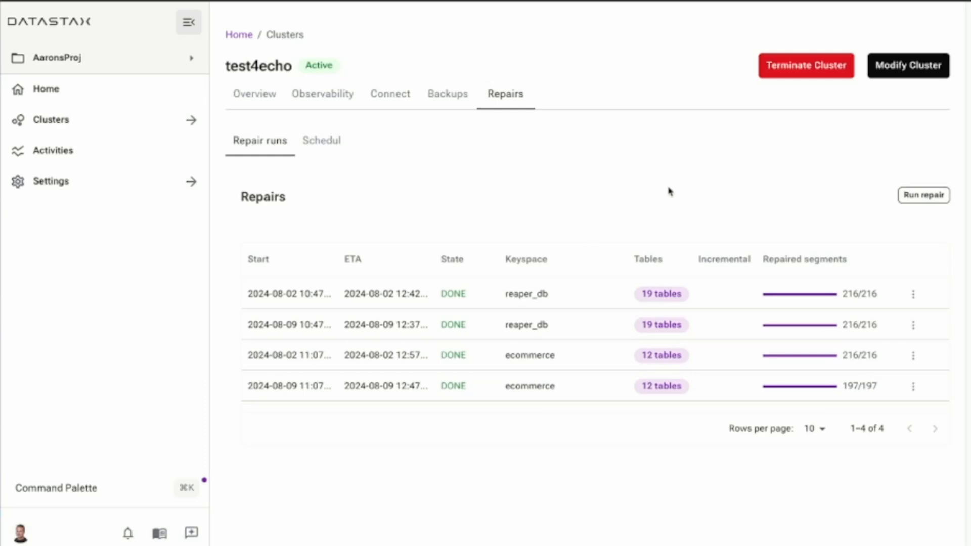
left_click(922, 198)
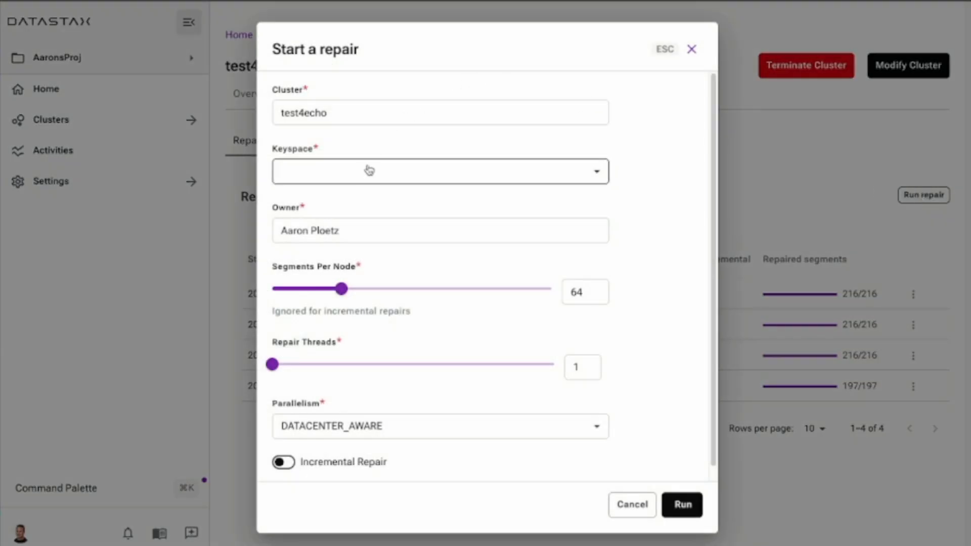
left_click(369, 172)
left_click(314, 316)
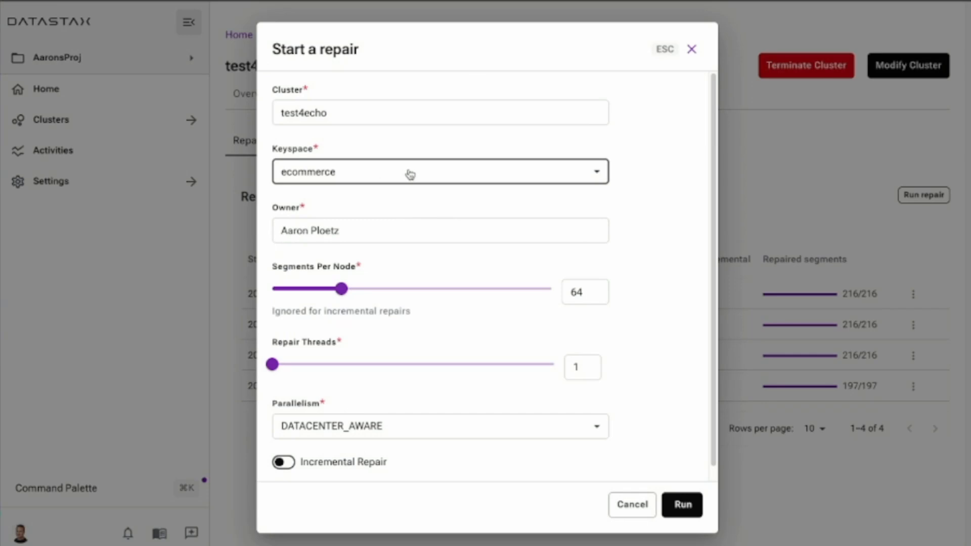
scroll(415, 253, "down", 1)
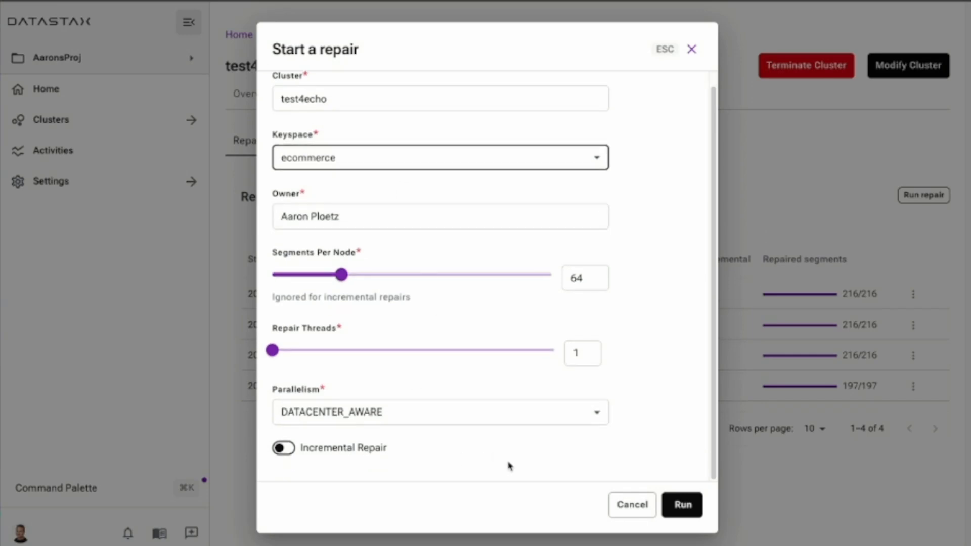
left_click(681, 506)
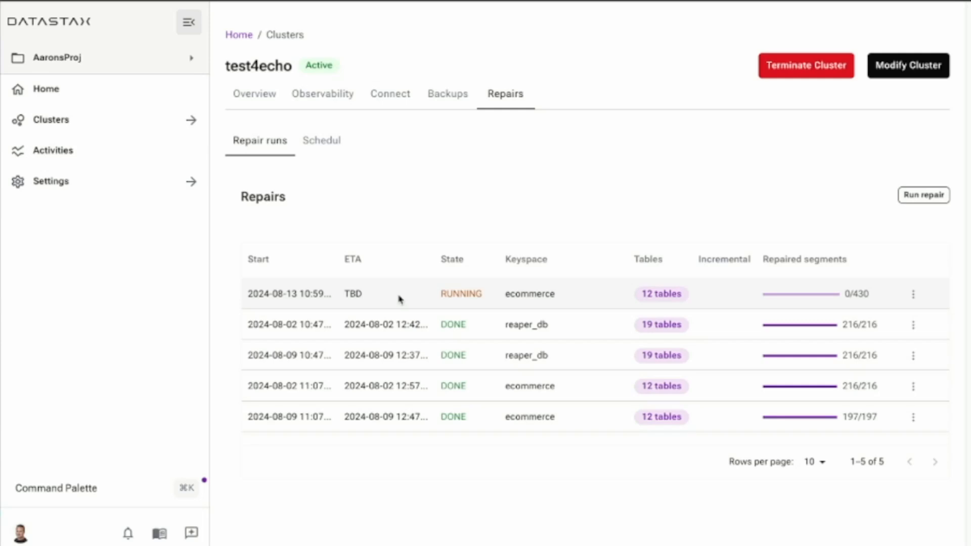
double_click(522, 295)
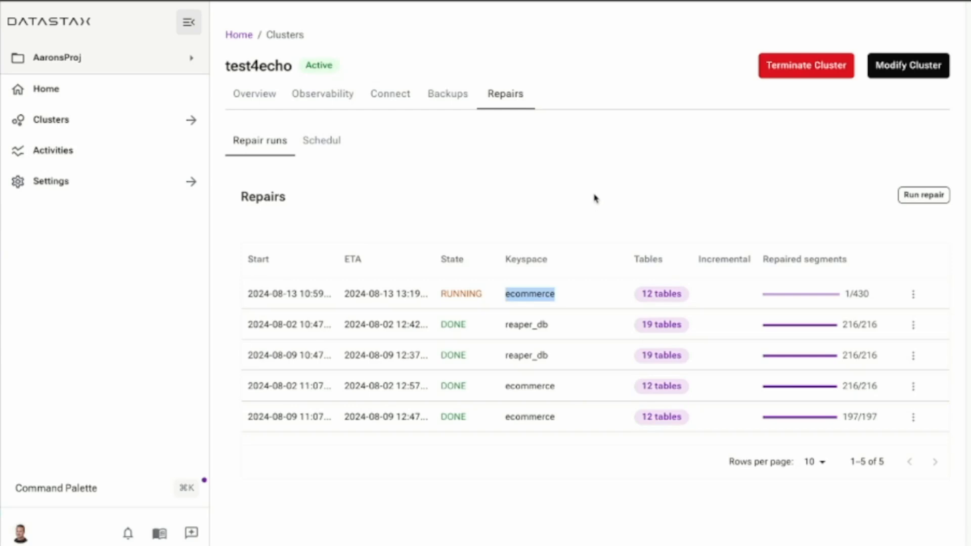
left_click(594, 198)
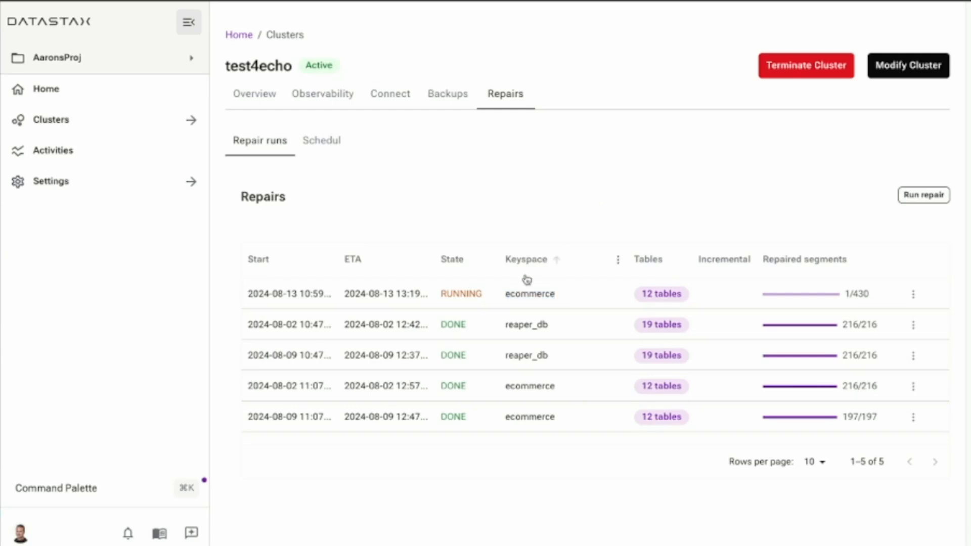
double_click(447, 293)
left_click(575, 208)
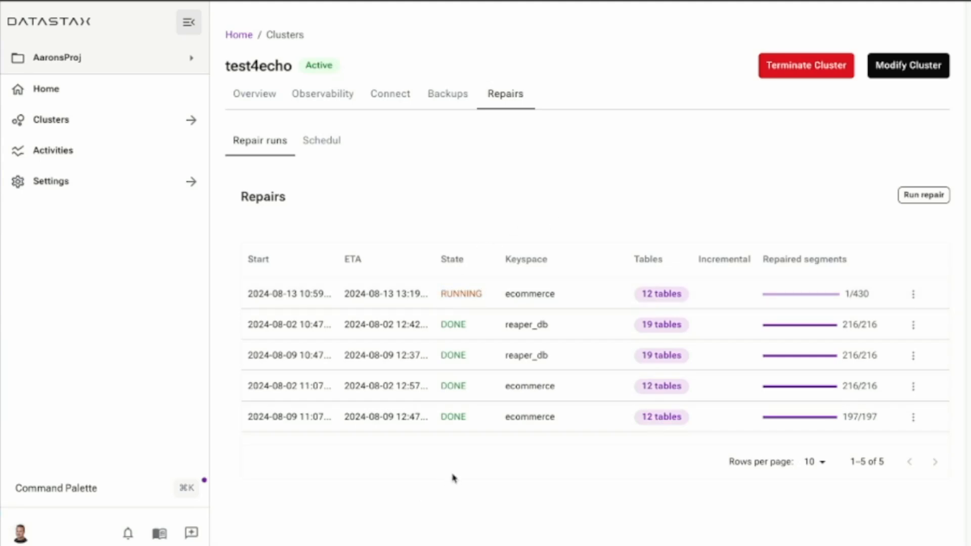